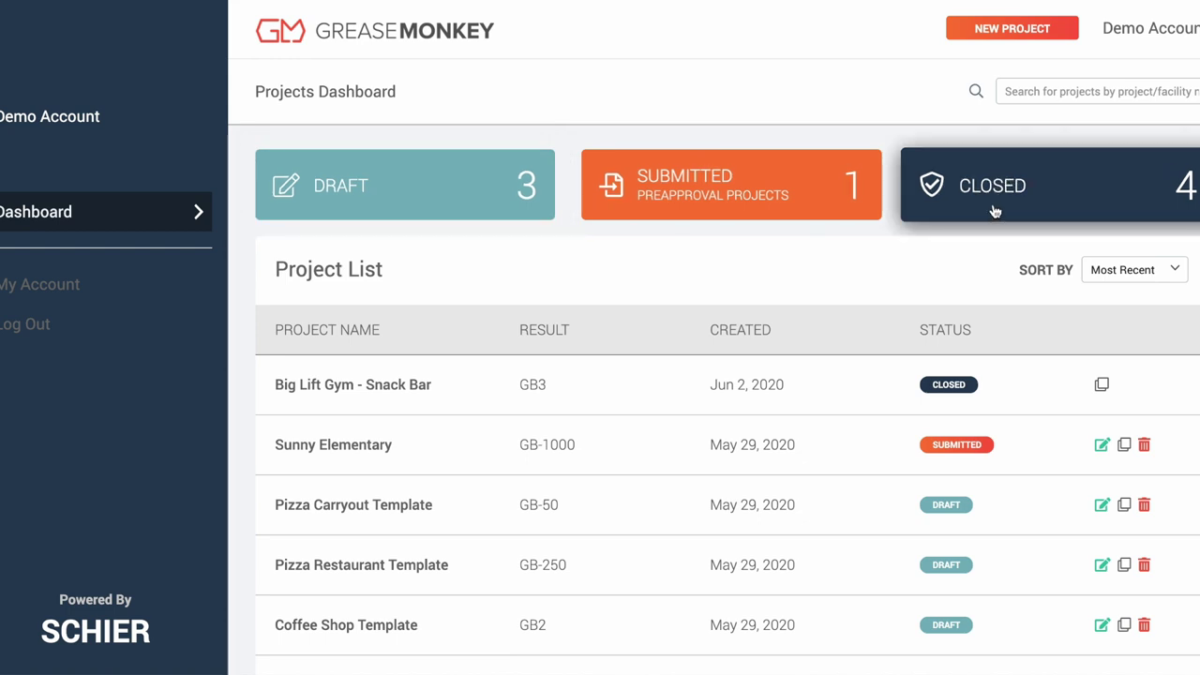
Step: Hide draft and submitted projects from the list, then show them again
{"action": "left_click", "coordinate": [417, 197]}
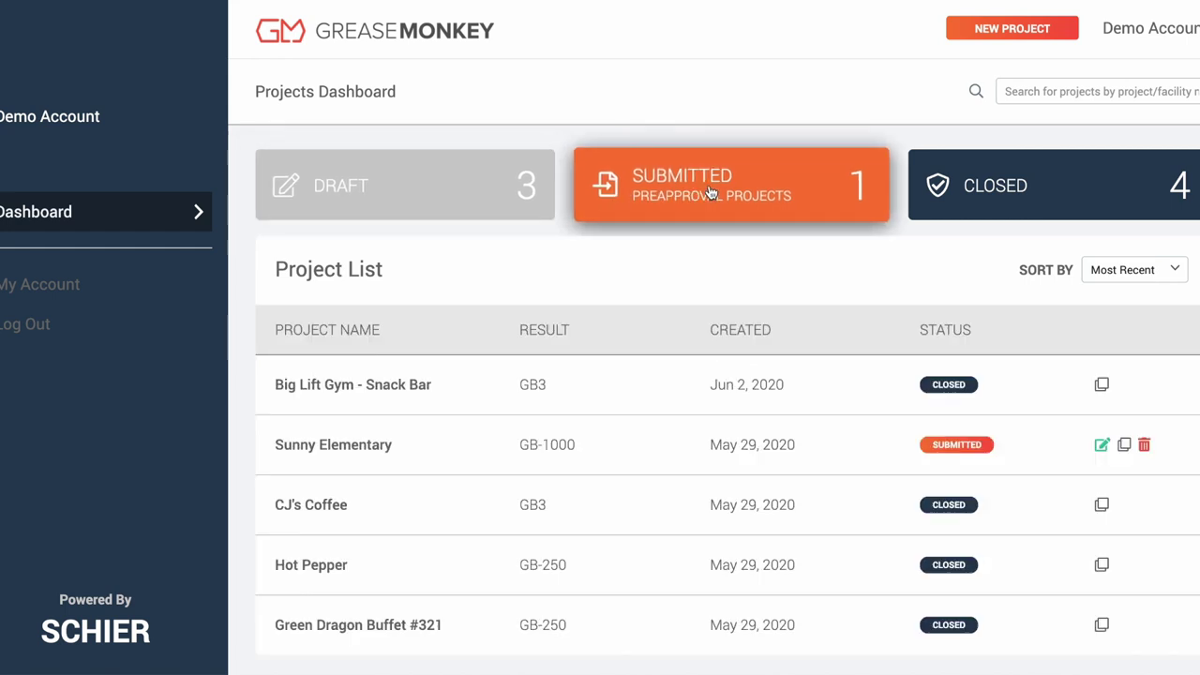
{"action": "left_click", "coordinate": [710, 192]}
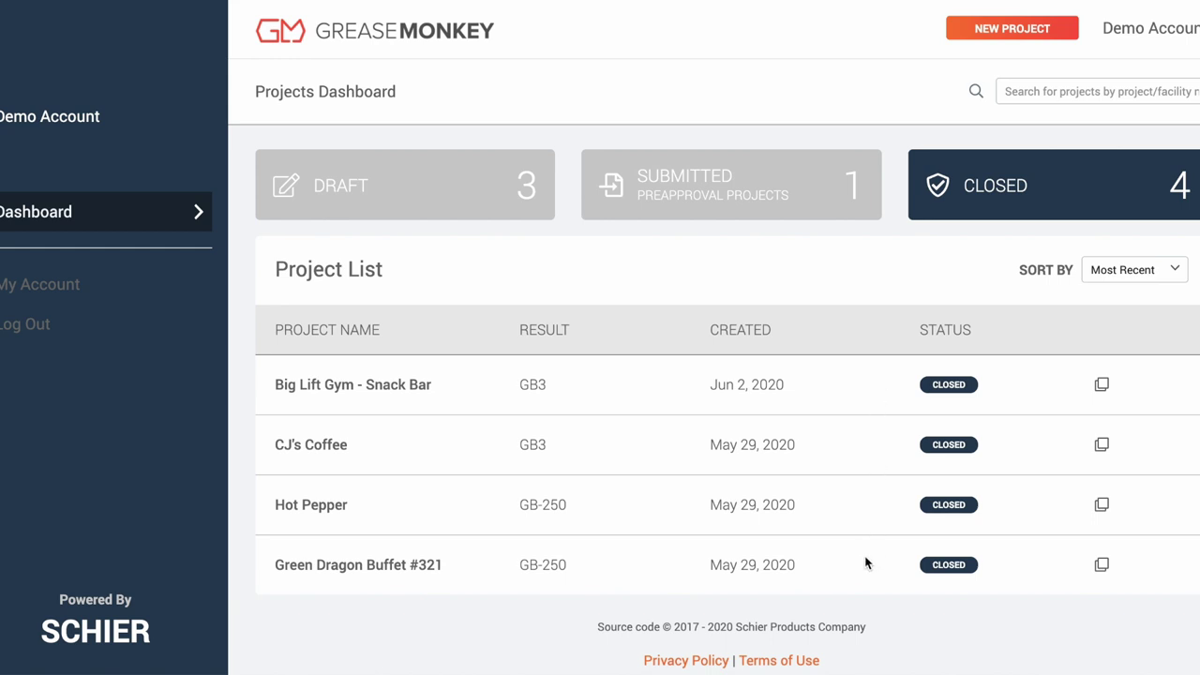
{"action": "left_click", "coordinate": [708, 194]}
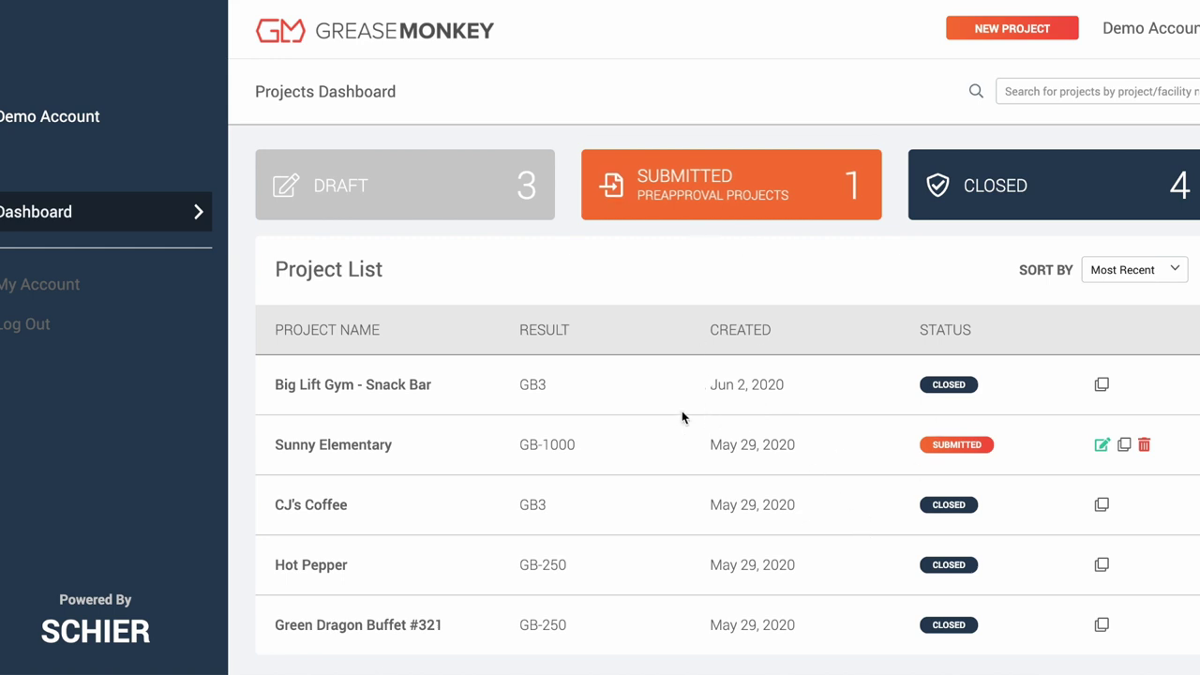
{"action": "left_click", "coordinate": [445, 204]}
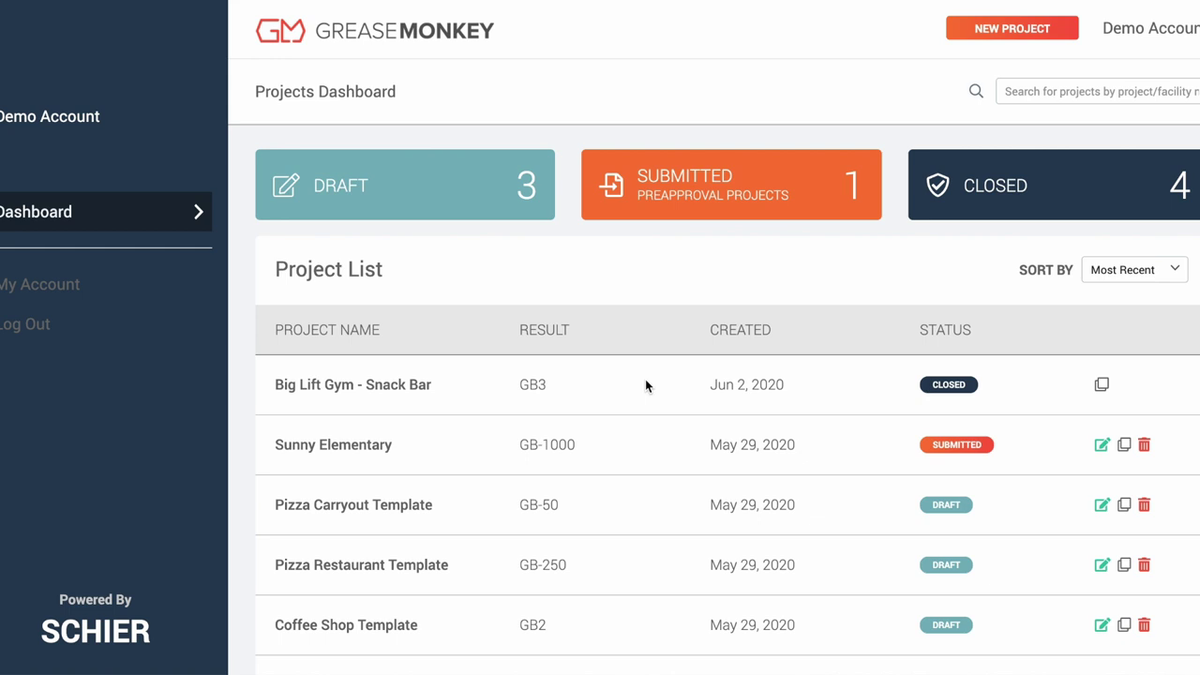
Step: Sort the project list by Name, then by Product/Result, then back to Most Recent
{"action": "left_click", "coordinate": [1141, 270]}
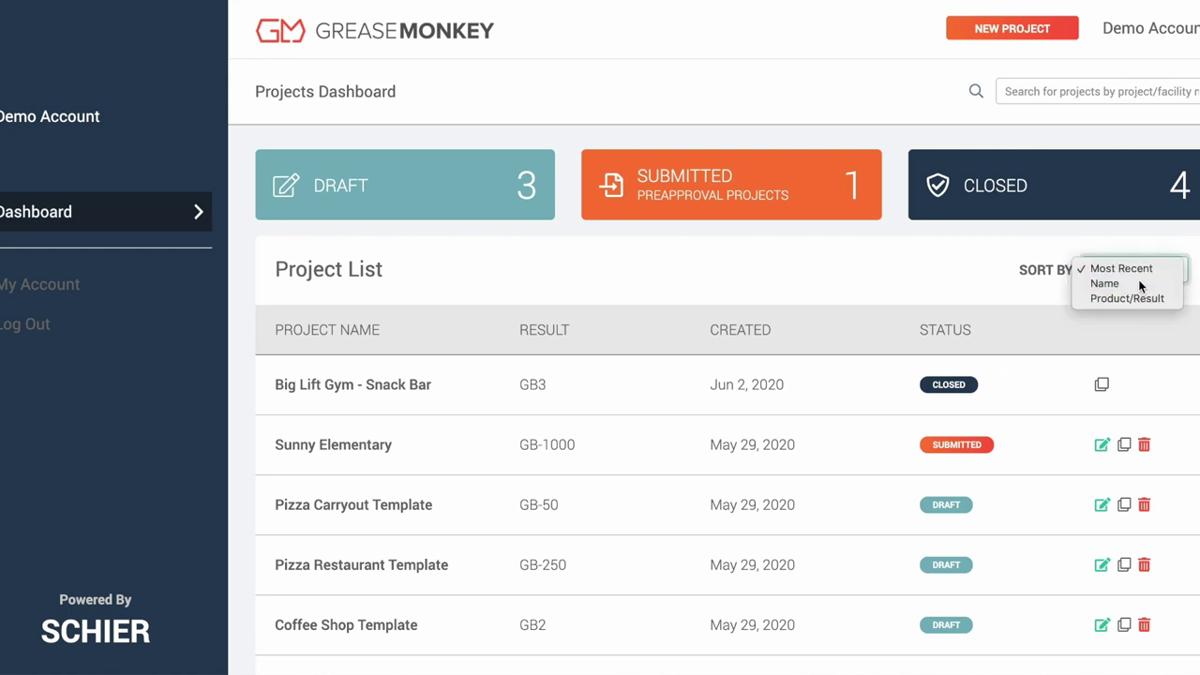
{"action": "left_click", "coordinate": [1141, 284]}
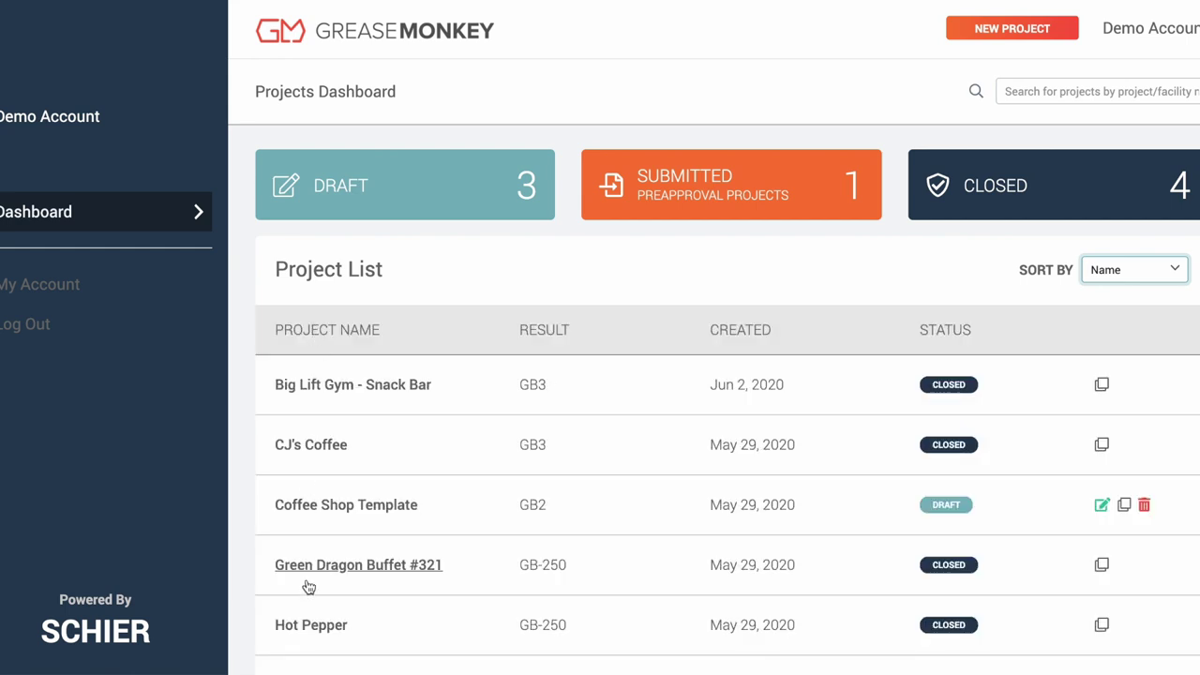
{"action": "left_click", "coordinate": [1106, 269]}
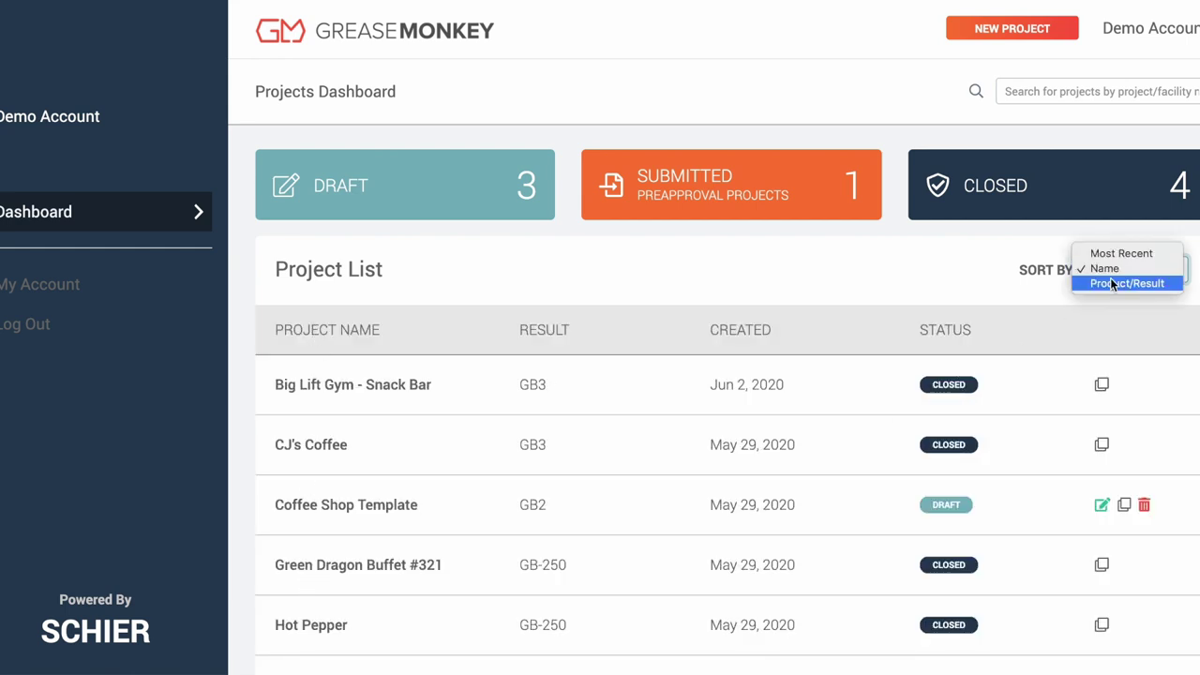
{"action": "left_click", "coordinate": [1110, 280]}
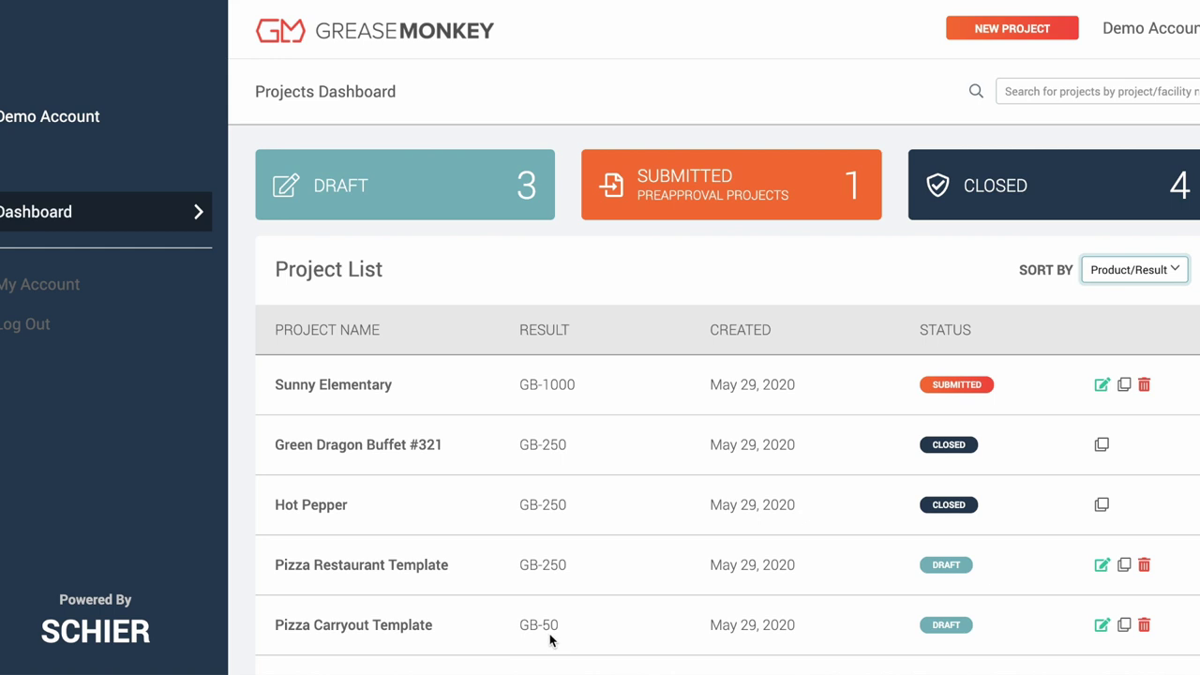
{"action": "left_click", "coordinate": [1108, 265]}
{"action": "left_click", "coordinate": [1120, 239]}
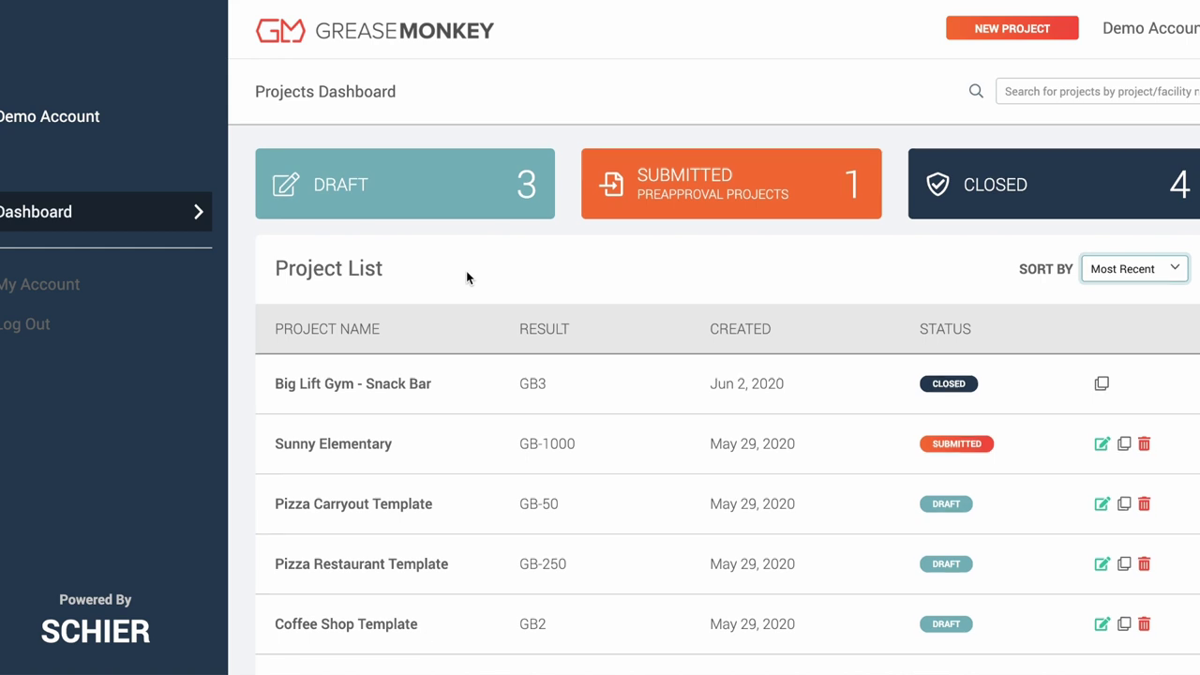
{"action": "scroll", "coordinate": [467, 278], "scroll_direction": "down", "scroll_amount": 3}
{"action": "scroll", "coordinate": [466, 277], "scroll_direction": "up", "scroll_amount": 3}
Step: Expand the Sunny Elementary project details, review them, and collapse them again
{"action": "left_click", "coordinate": [611, 450]}
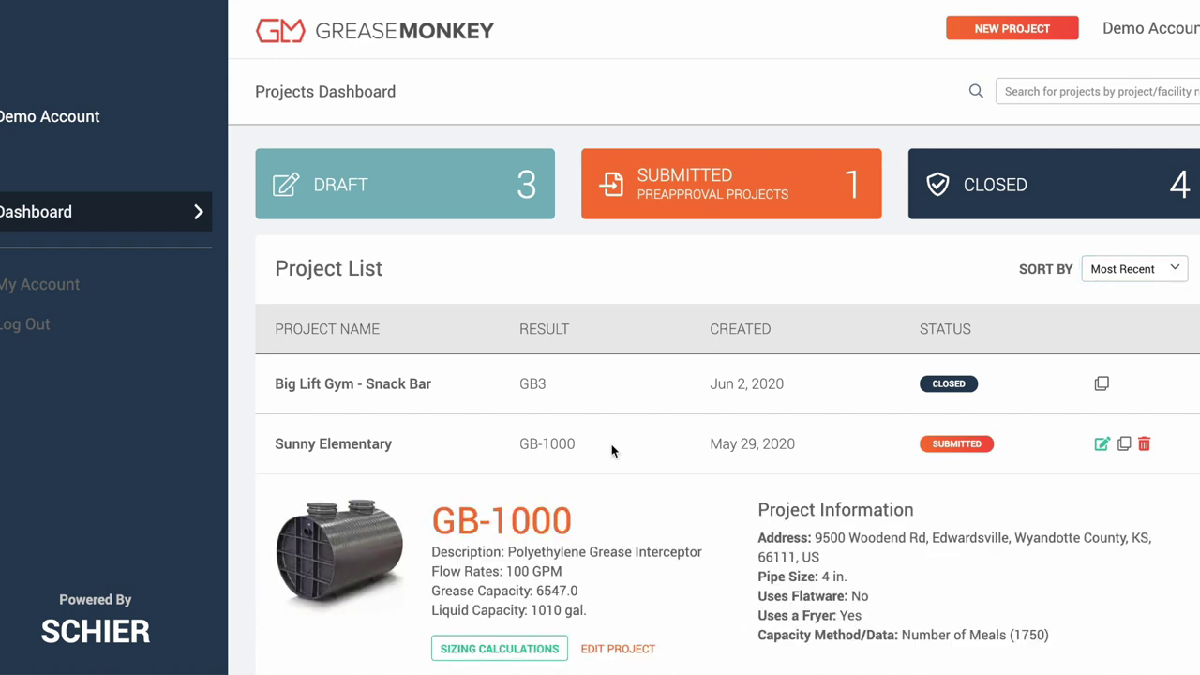
{"action": "scroll", "coordinate": [611, 450], "scroll_direction": "down", "scroll_amount": 1}
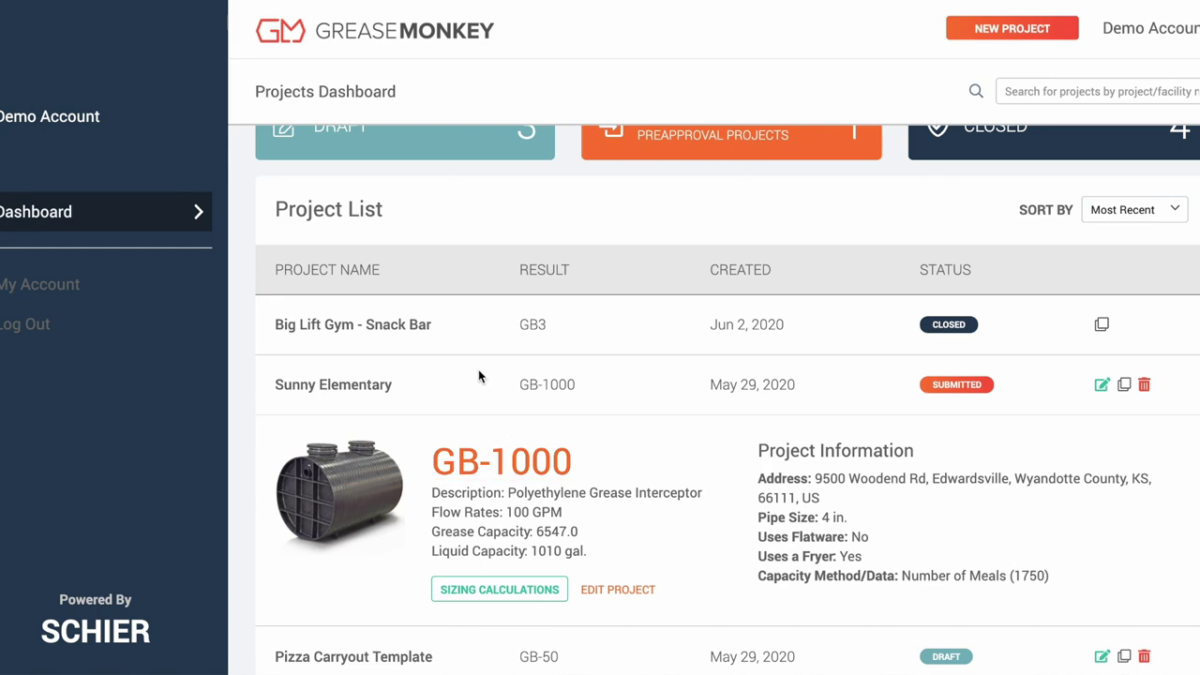
{"action": "left_click", "coordinate": [481, 399]}
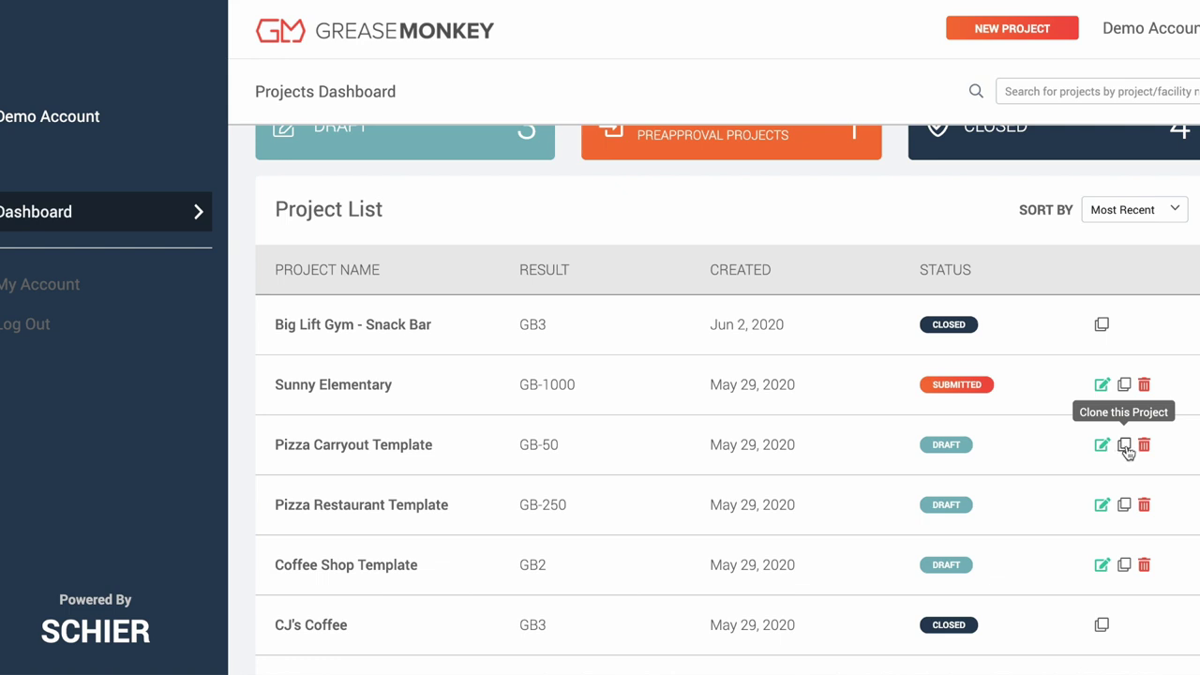
Step: Clone Pizza Carryout Template as 'New Pizza' located in Eugene, OR, USA
{"action": "left_click", "coordinate": [1124, 445]}
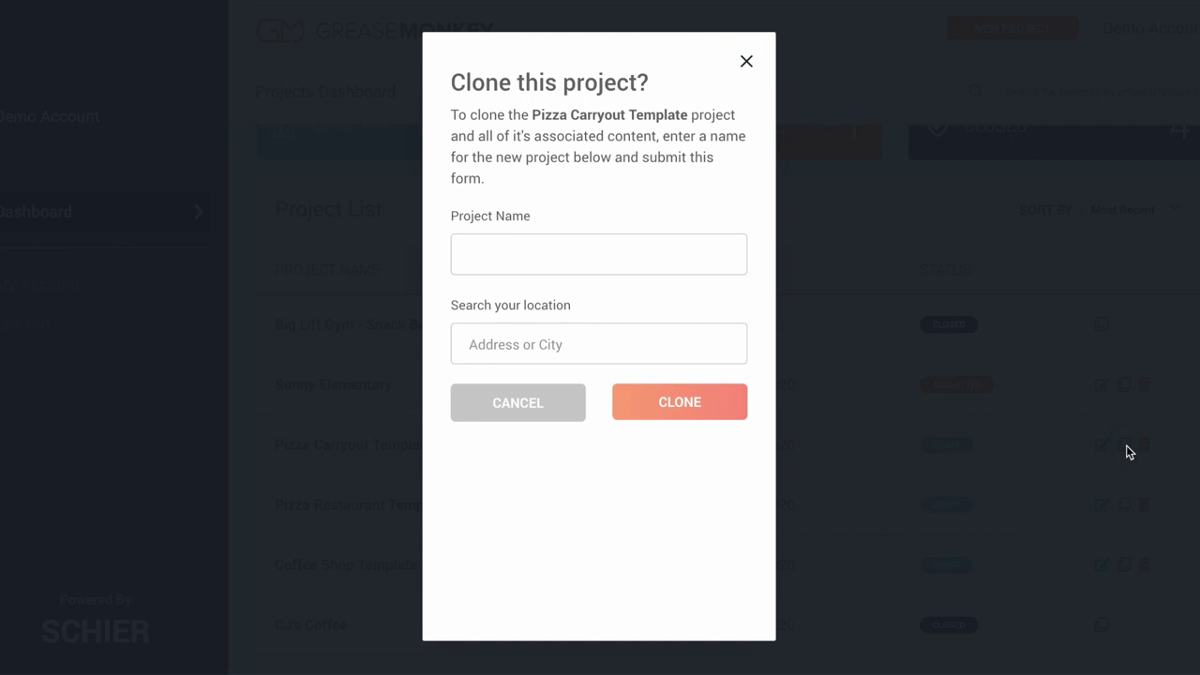
{"action": "left_click", "coordinate": [541, 255]}
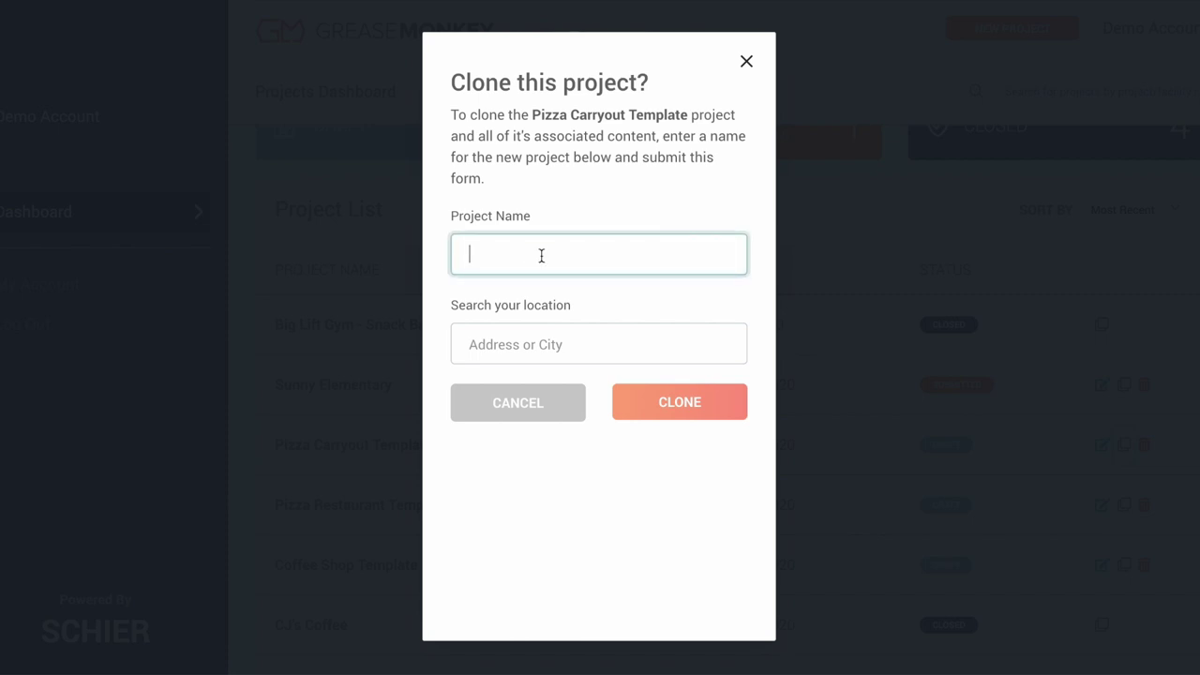
{"action": "type", "text": "New Pizza"}
{"action": "key", "text": "Tab"}
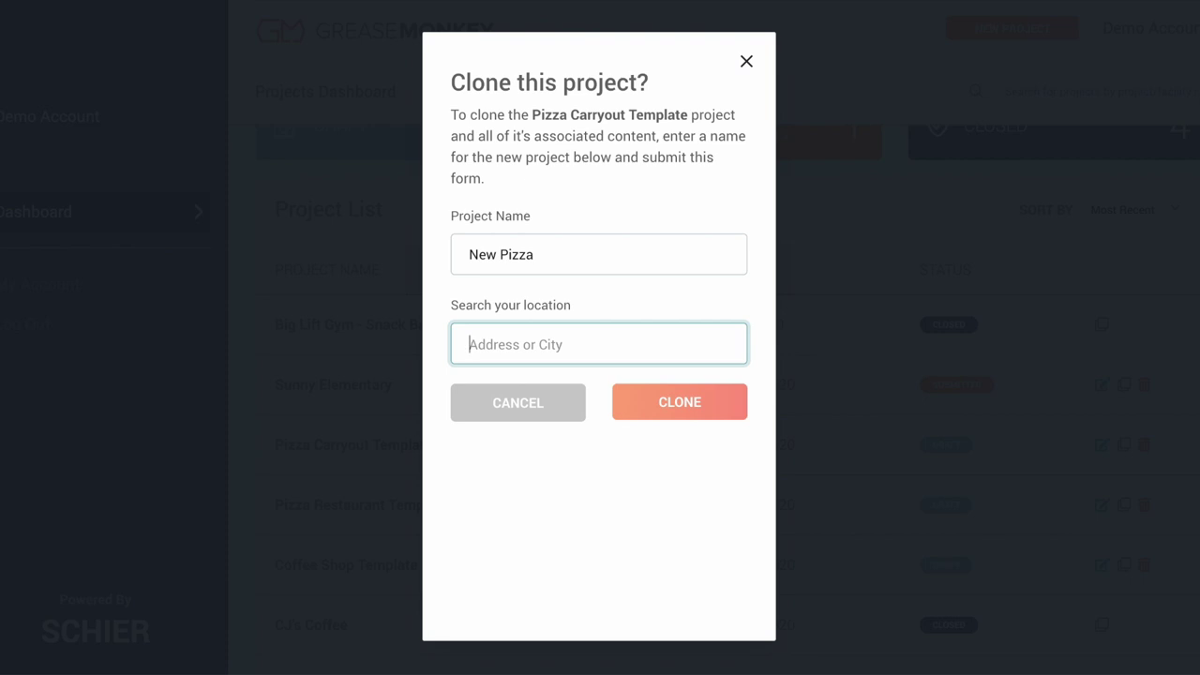
{"action": "type", "text": "eugene, or"}
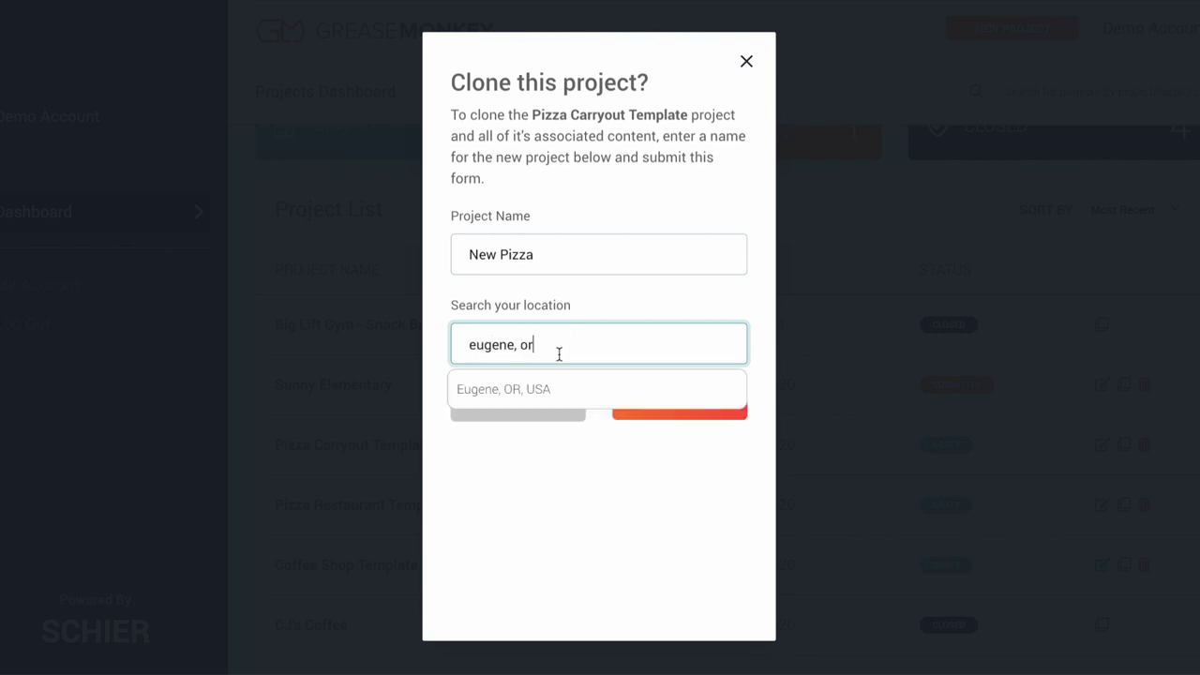
{"action": "left_click", "coordinate": [530, 393]}
{"action": "scroll", "coordinate": [659, 397], "scroll_direction": "down", "scroll_amount": 3}
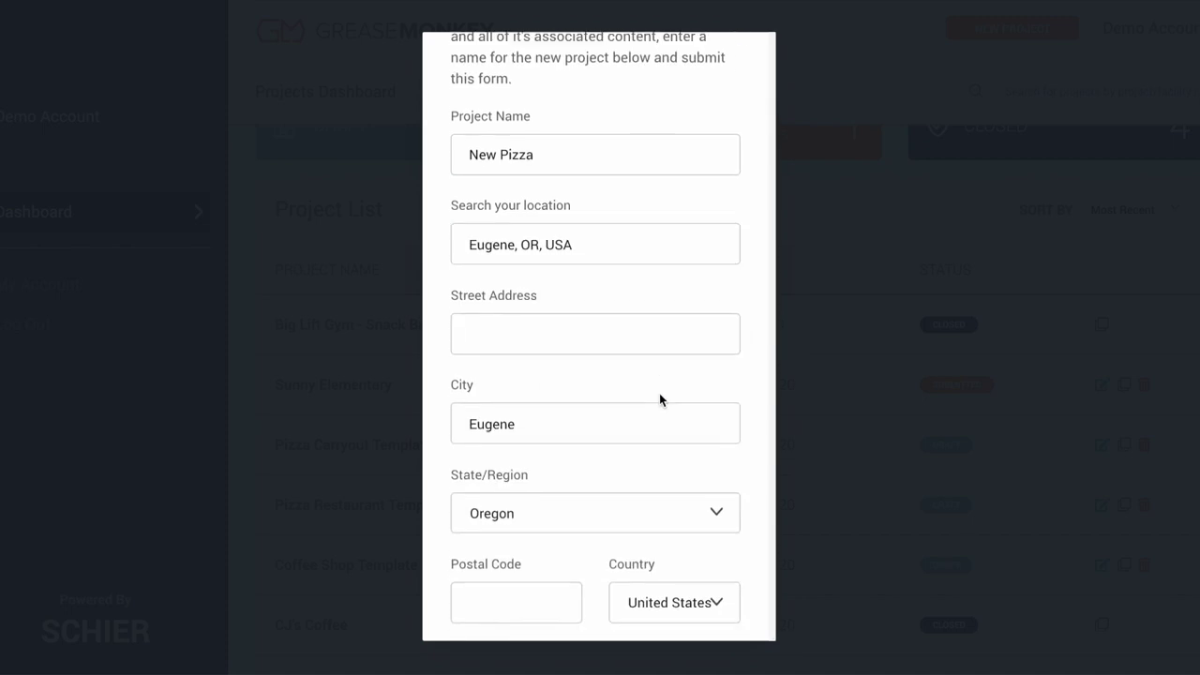
{"action": "left_click", "coordinate": [667, 596]}
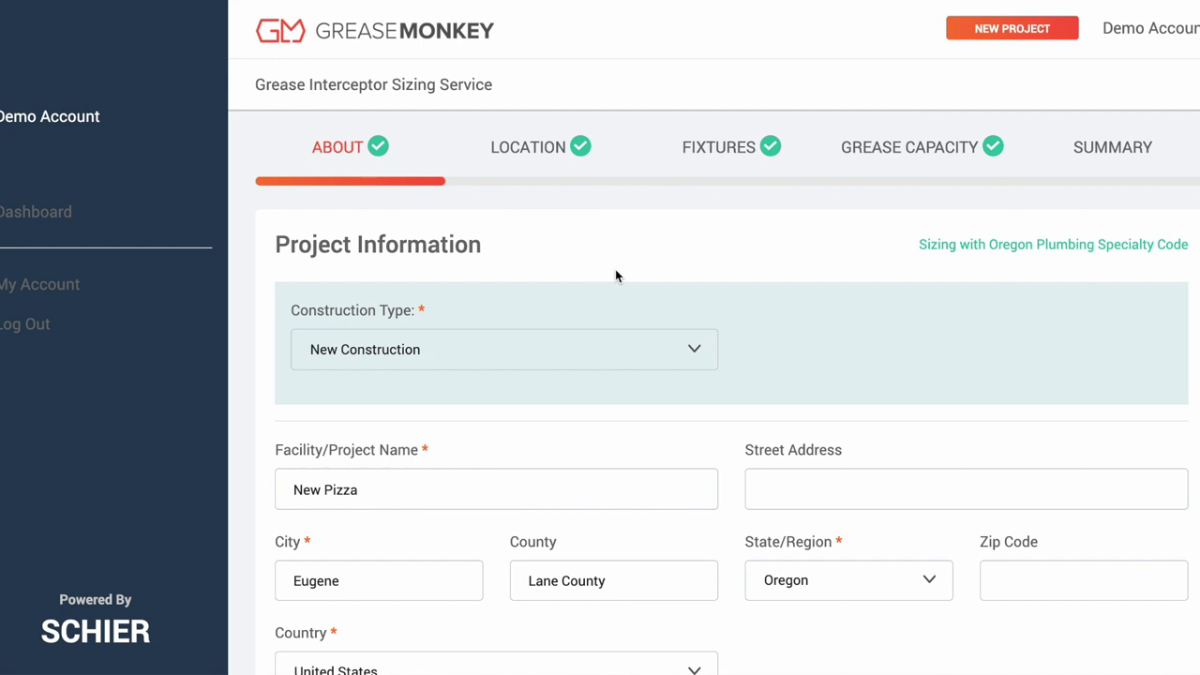
Step: Review the New Pizza fixtures and grease capacity to reach the GB-75, 125 gal summary
{"action": "left_click", "coordinate": [716, 147]}
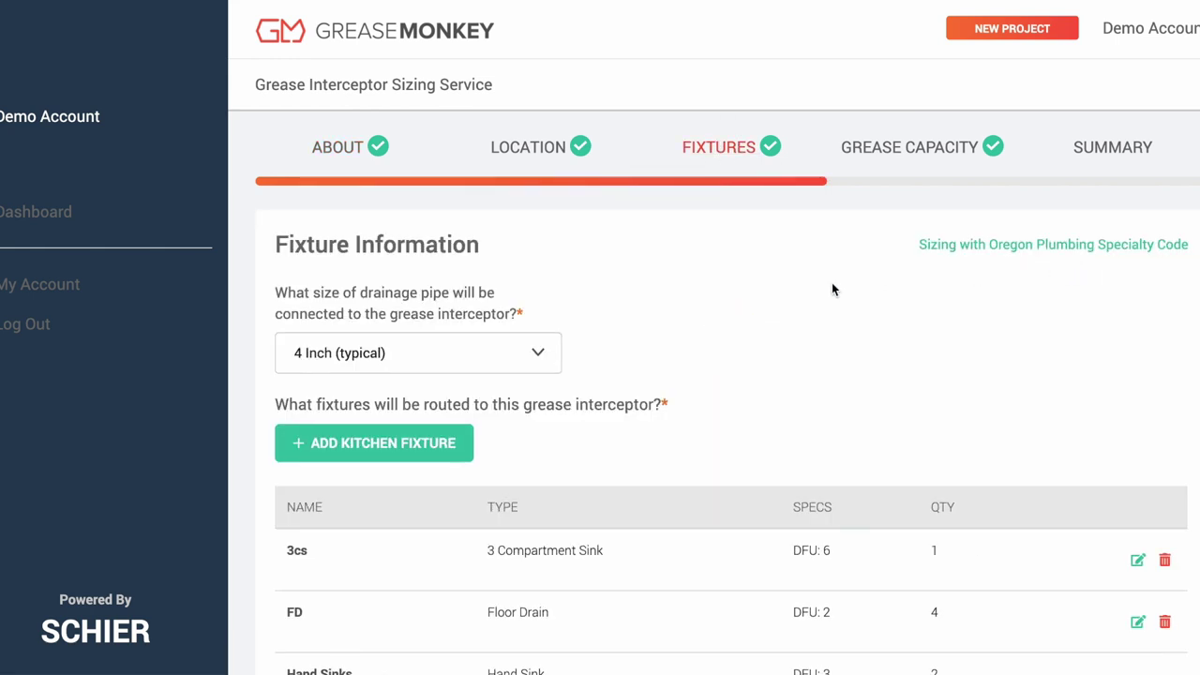
{"action": "scroll", "coordinate": [832, 282], "scroll_direction": "down", "scroll_amount": 1}
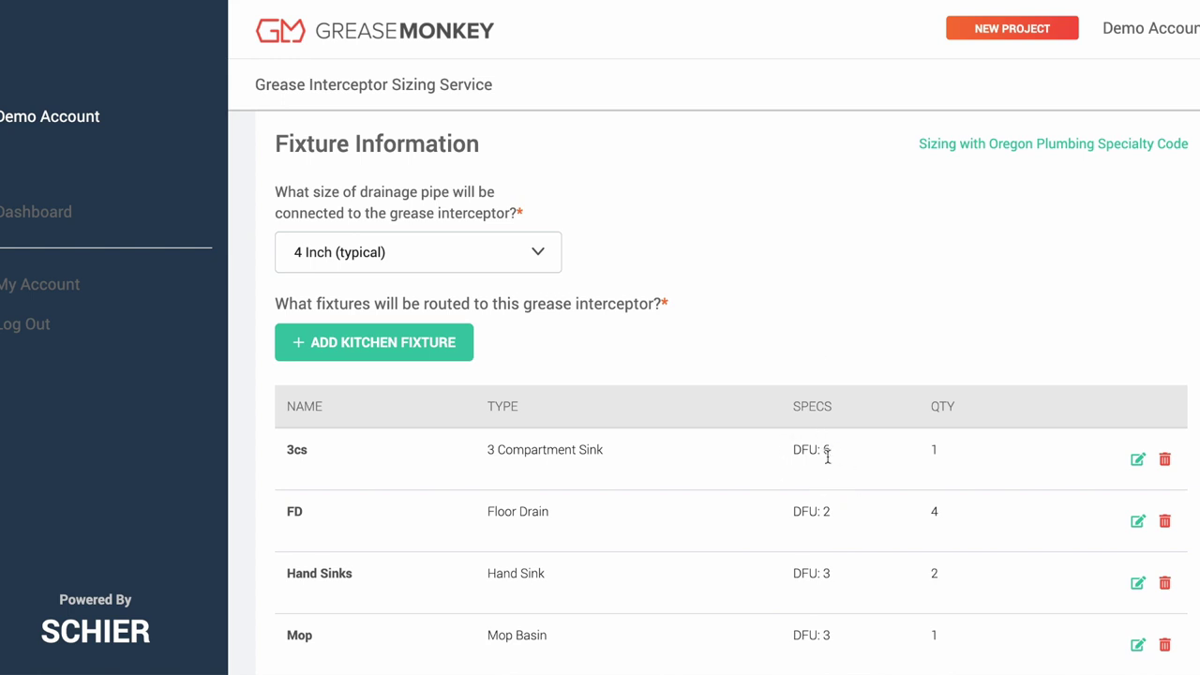
{"action": "scroll", "coordinate": [827, 456], "scroll_direction": "down", "scroll_amount": 1}
{"action": "scroll", "coordinate": [827, 456], "scroll_direction": "up", "scroll_amount": 2}
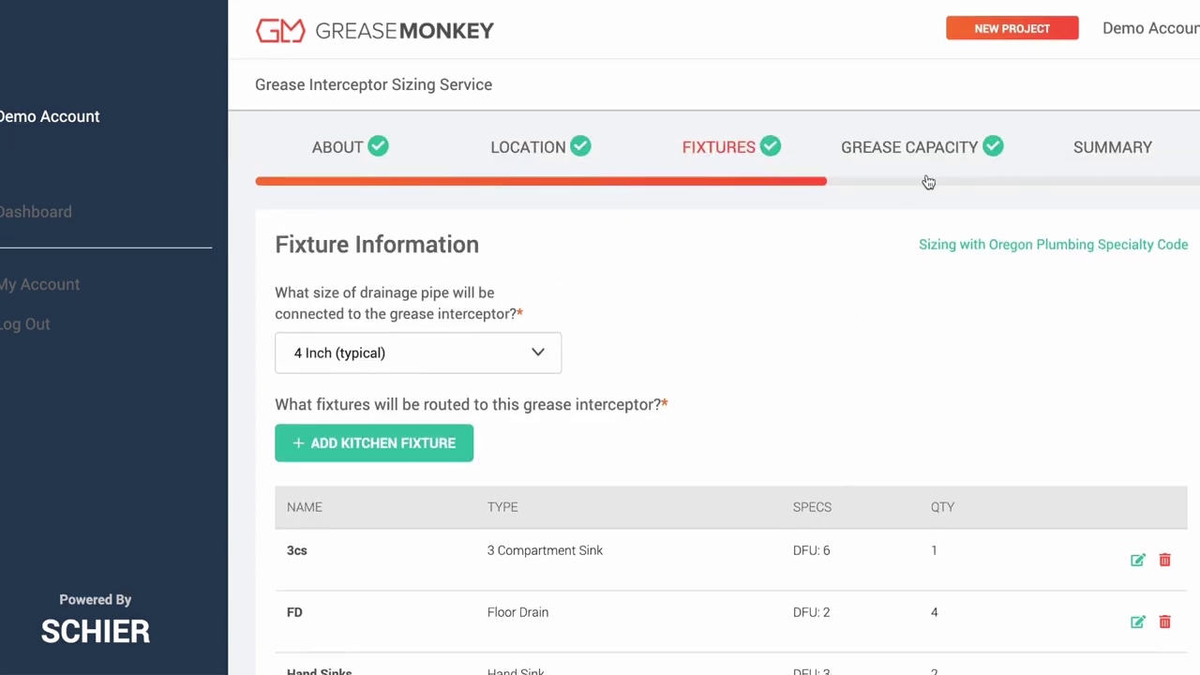
{"action": "left_click", "coordinate": [909, 150]}
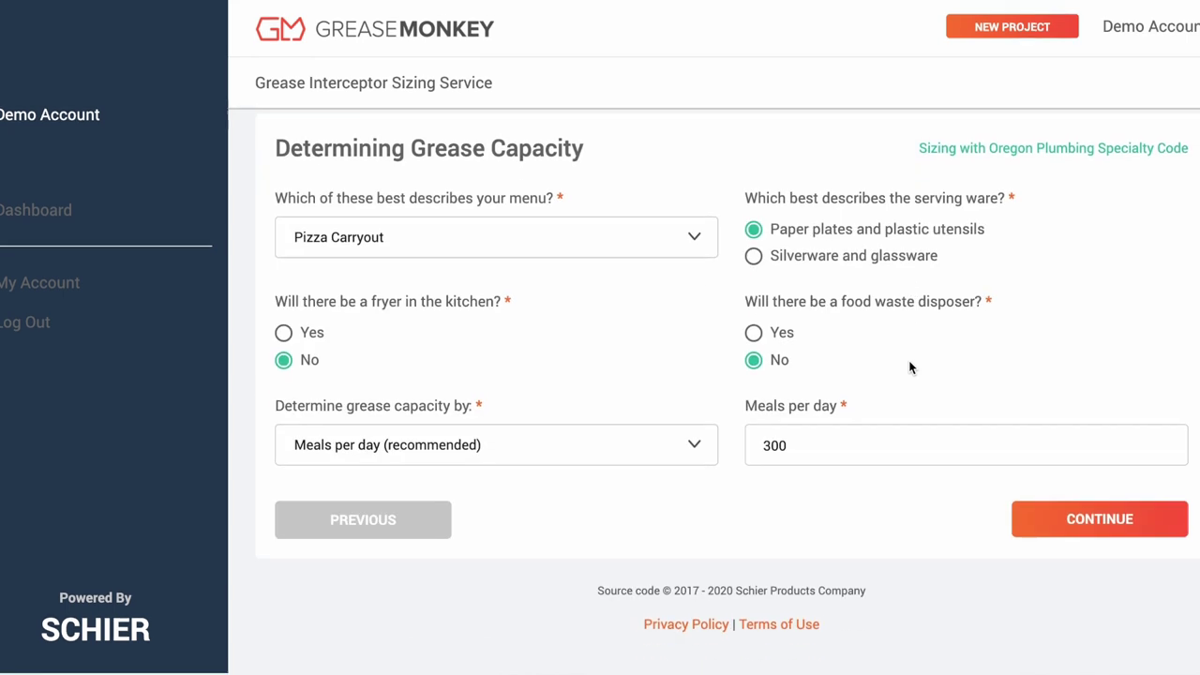
{"action": "left_click", "coordinate": [1063, 518]}
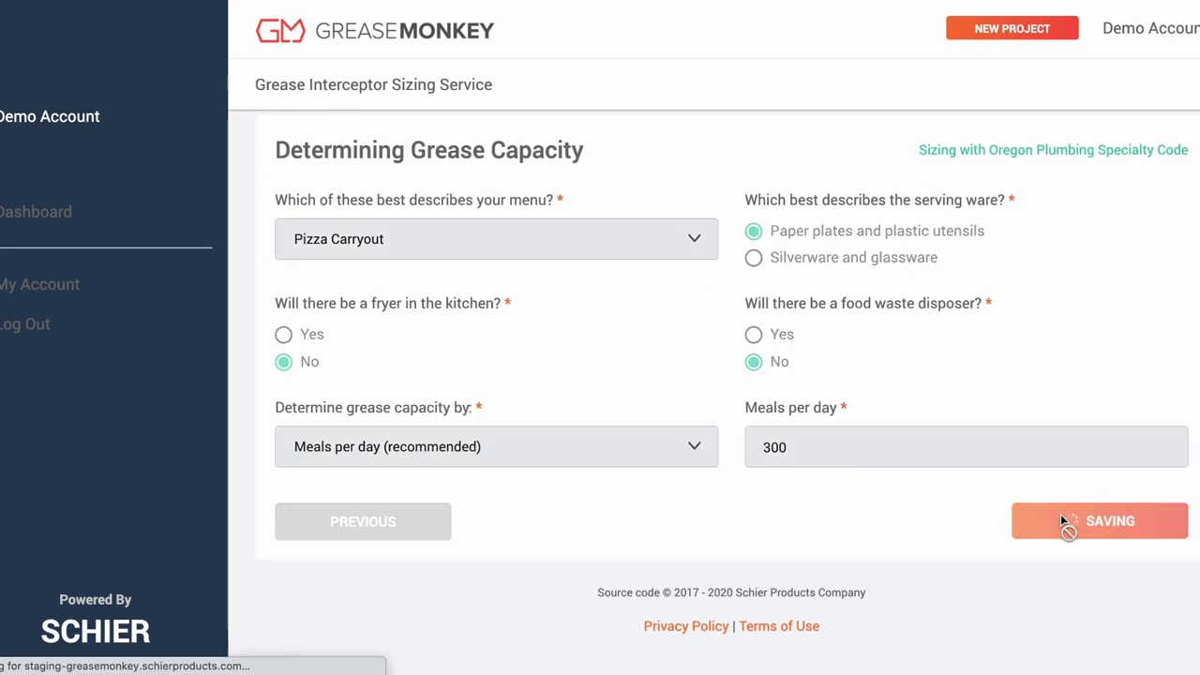
{"action": "scroll", "coordinate": [871, 455], "scroll_direction": "down", "scroll_amount": 4}
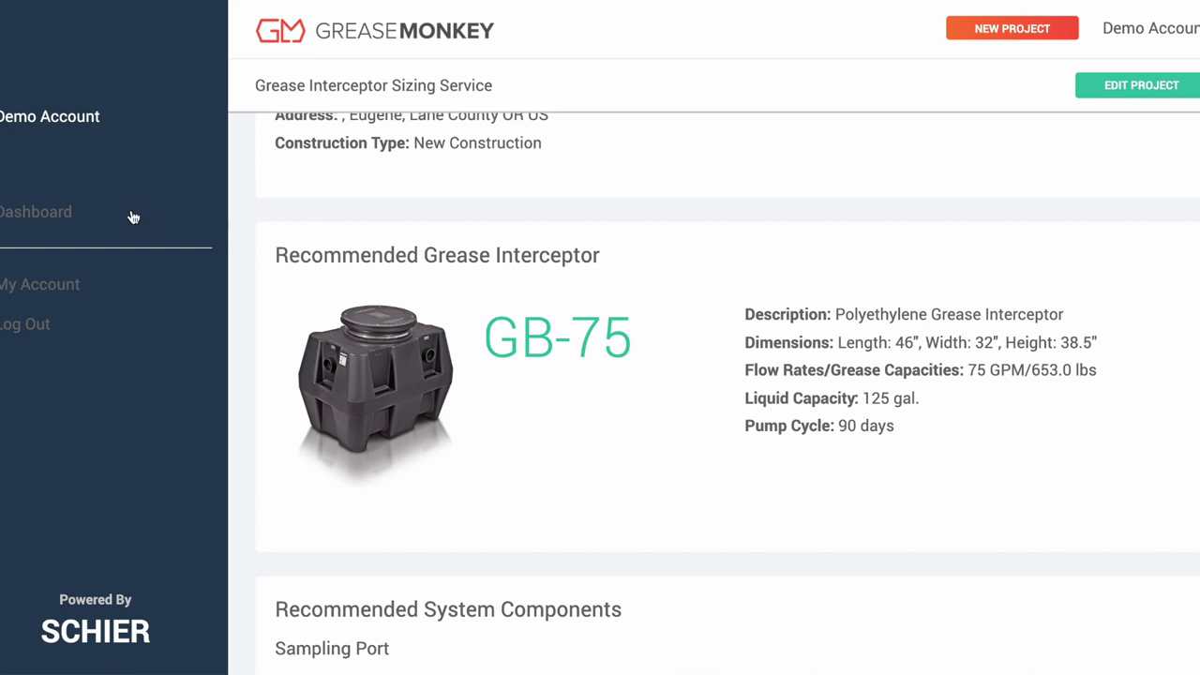
Step: Return to the Projects Dashboard from the left sidebar
{"action": "left_click", "coordinate": [42, 212]}
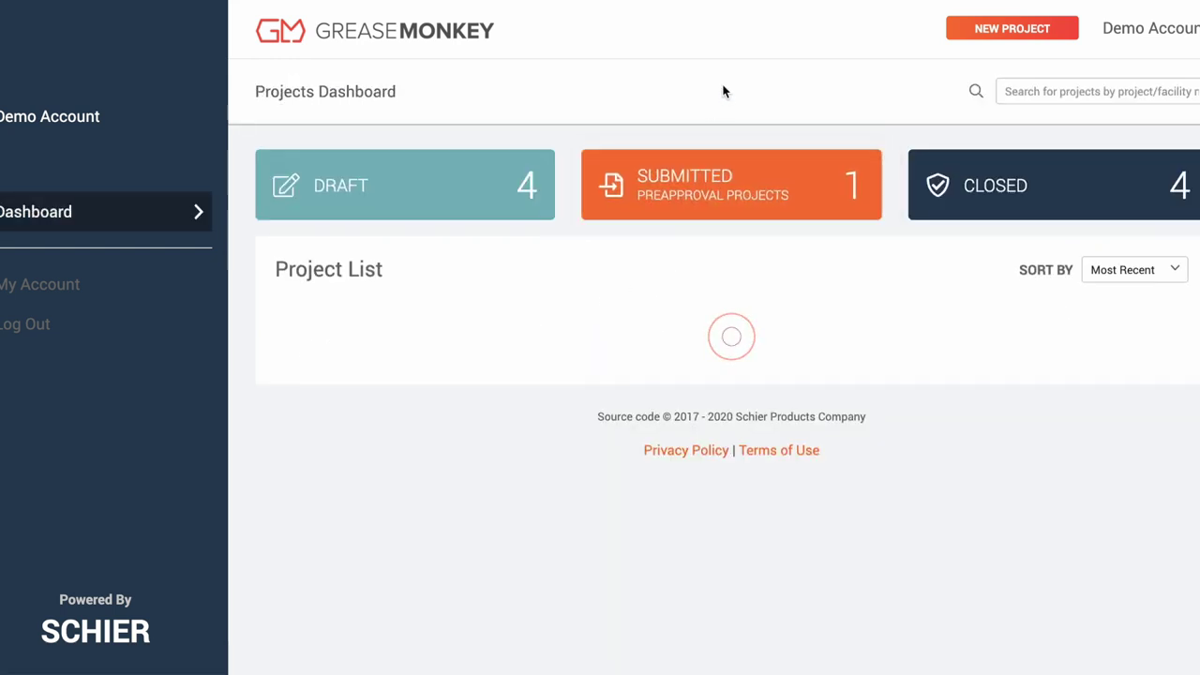